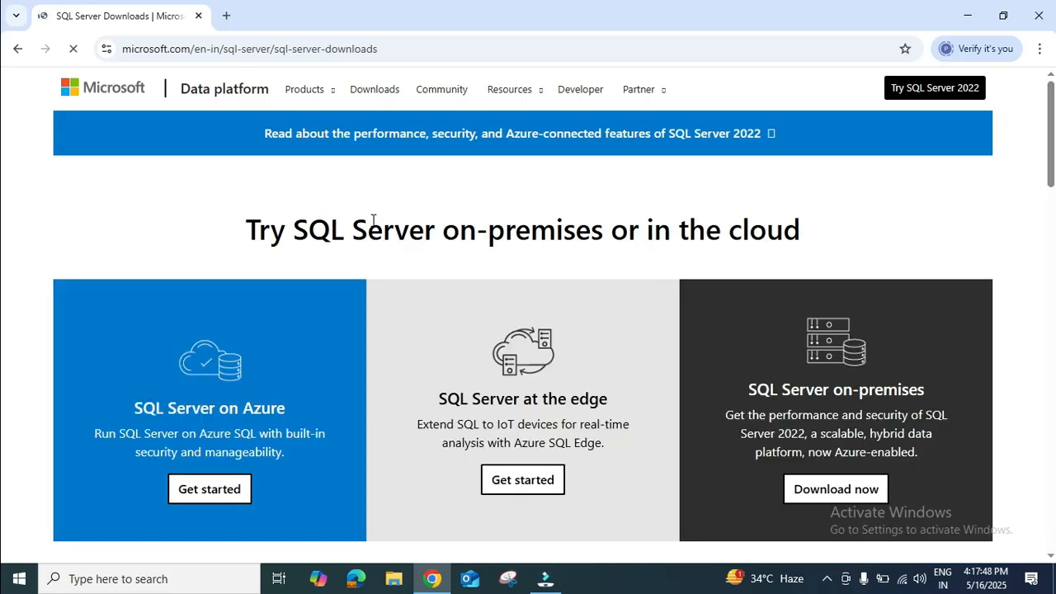
Step: Download the SQL Server 2022 Express installer and launch it from the downloads folder
scroll(760, 278, down, 5)
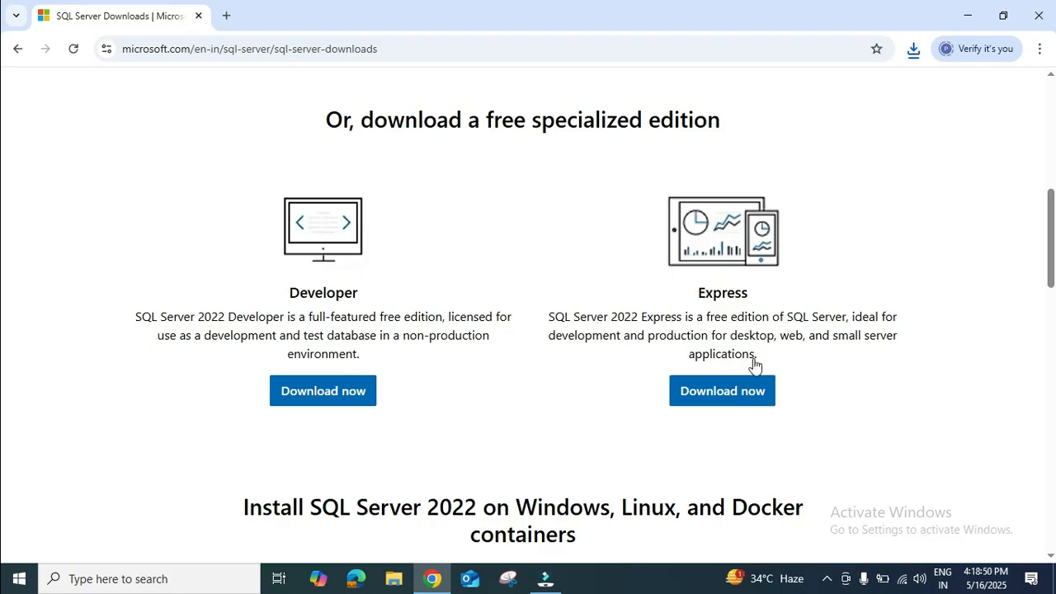
click(748, 394)
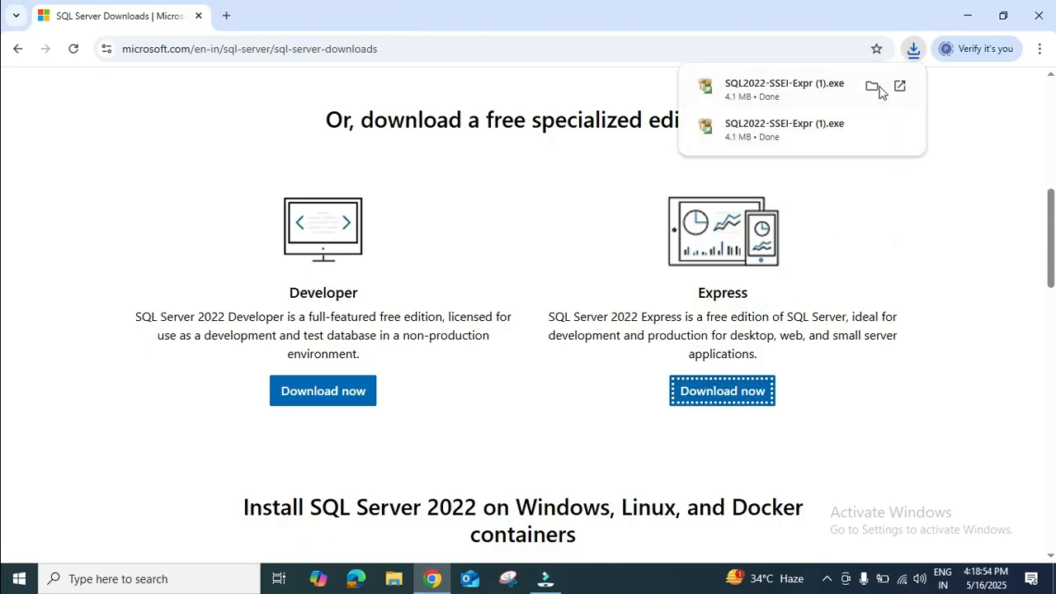
click(872, 87)
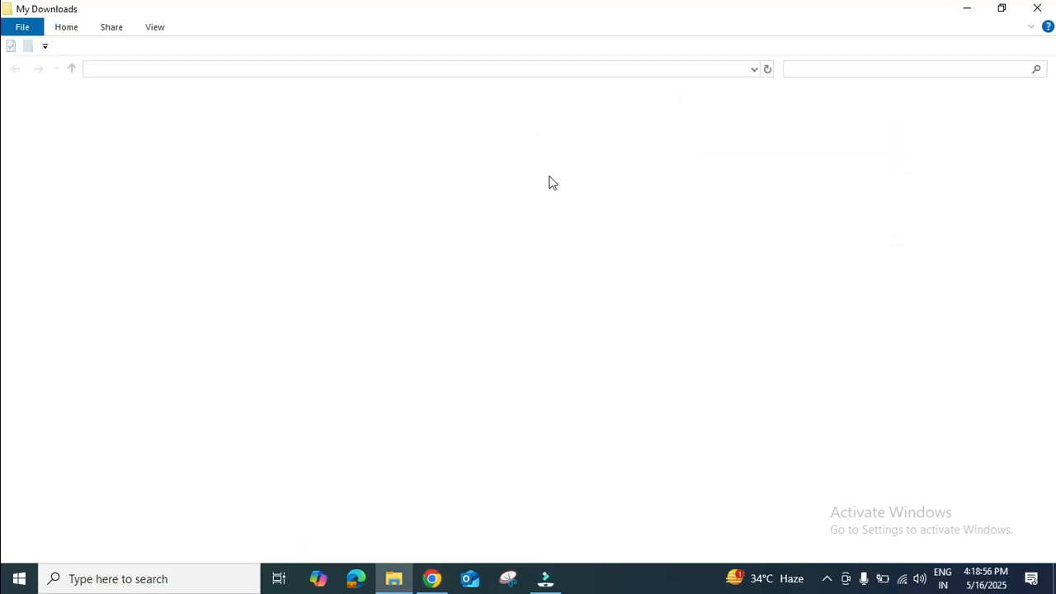
double_click(254, 115)
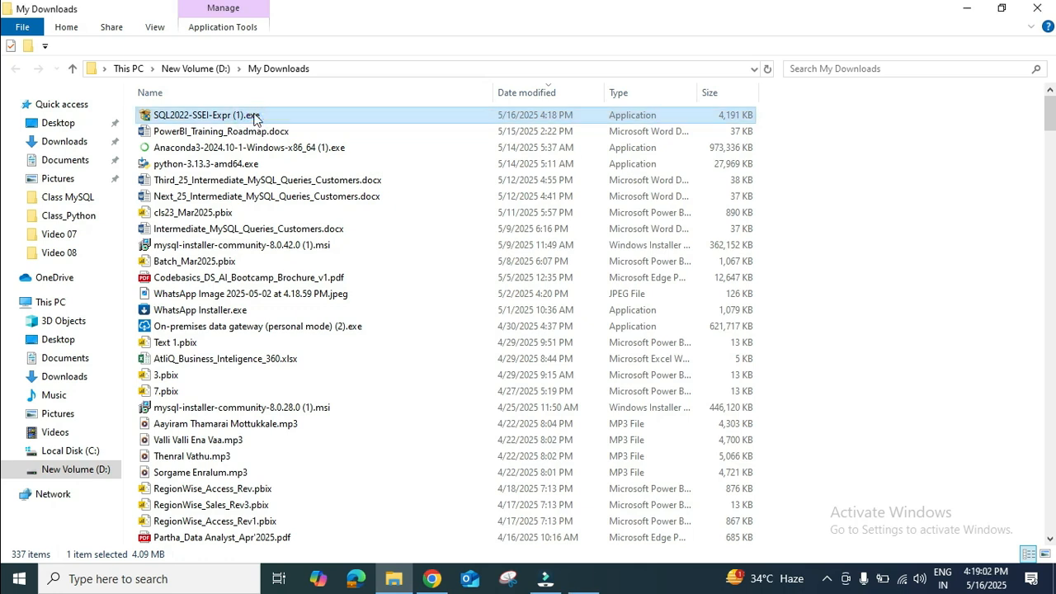
click(496, 426)
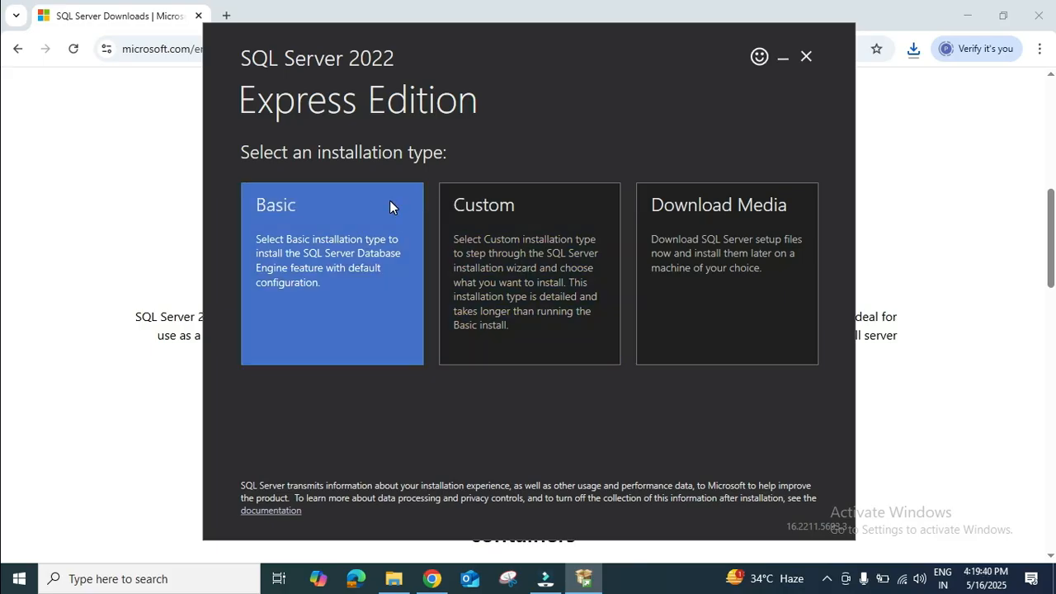
Step: Run a Basic installation of SQL Server 2022 Express, accepting the license terms and the default install location C:\Program Files\Microsoft SQL Server
click(363, 310)
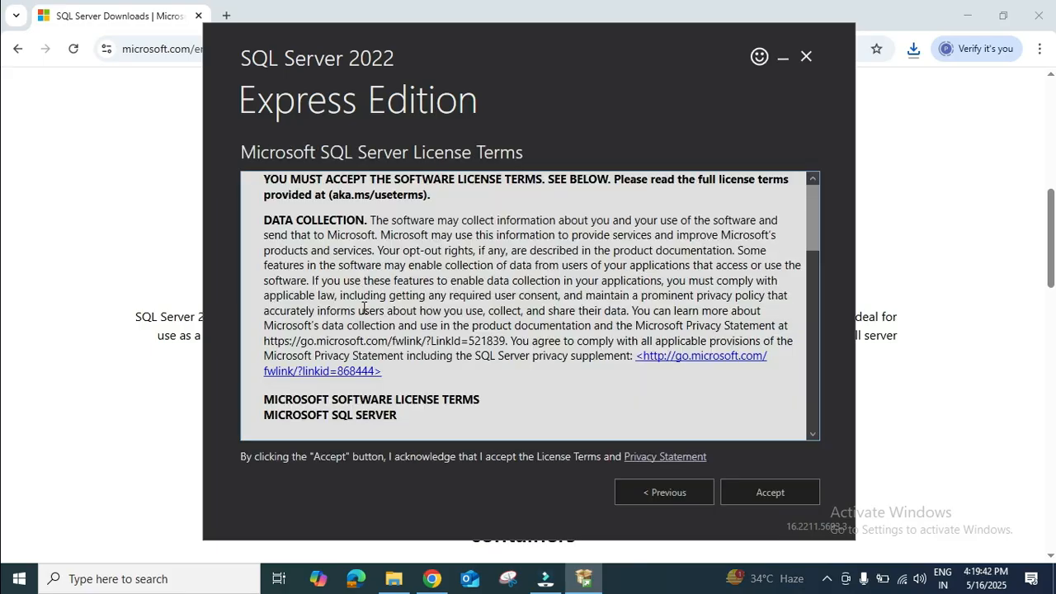
scroll(484, 415, down, 10)
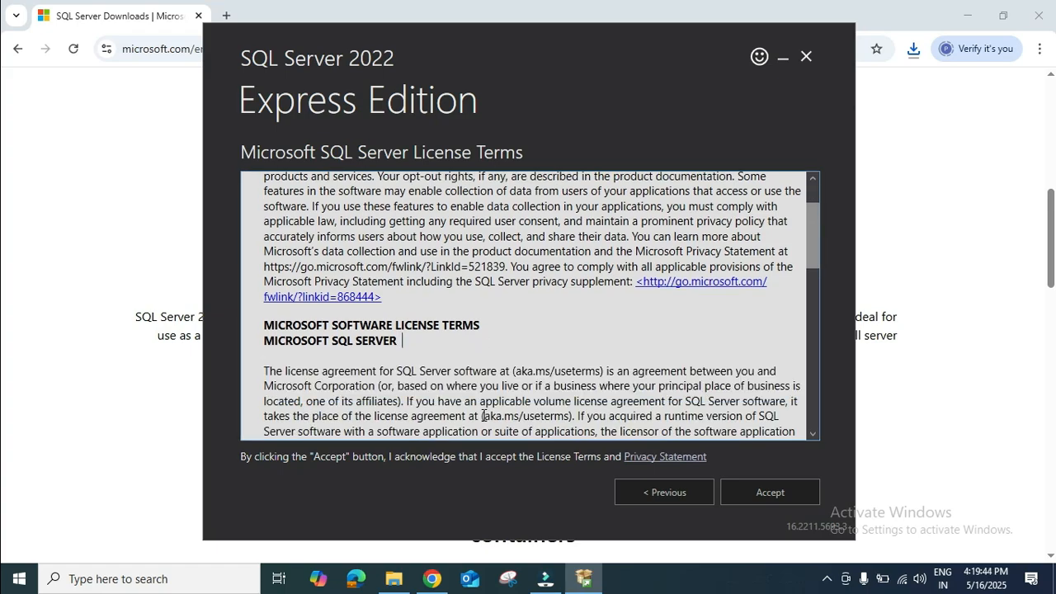
scroll(483, 415, down, 5)
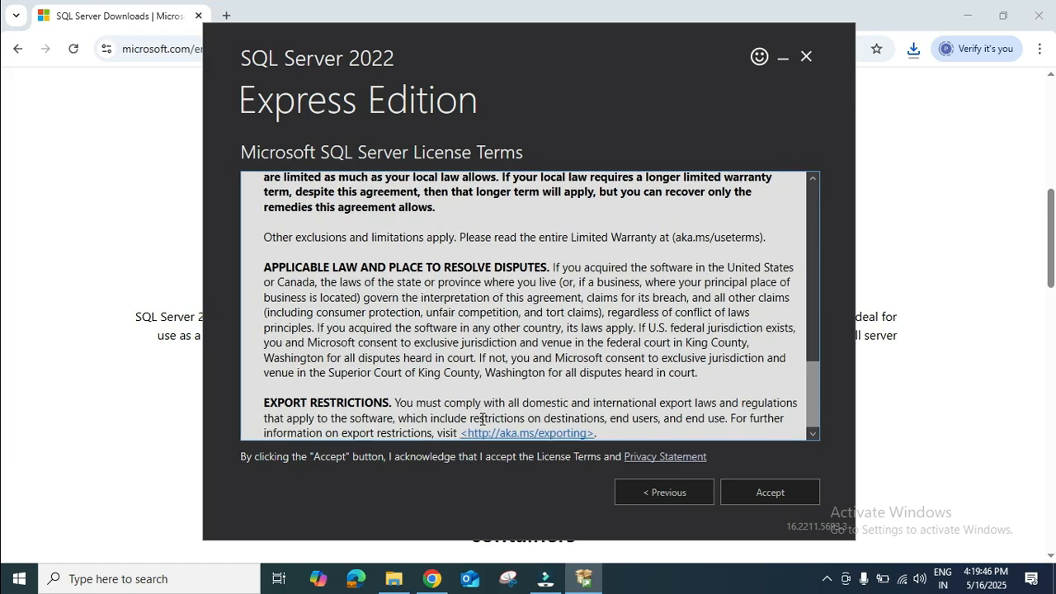
click(805, 498)
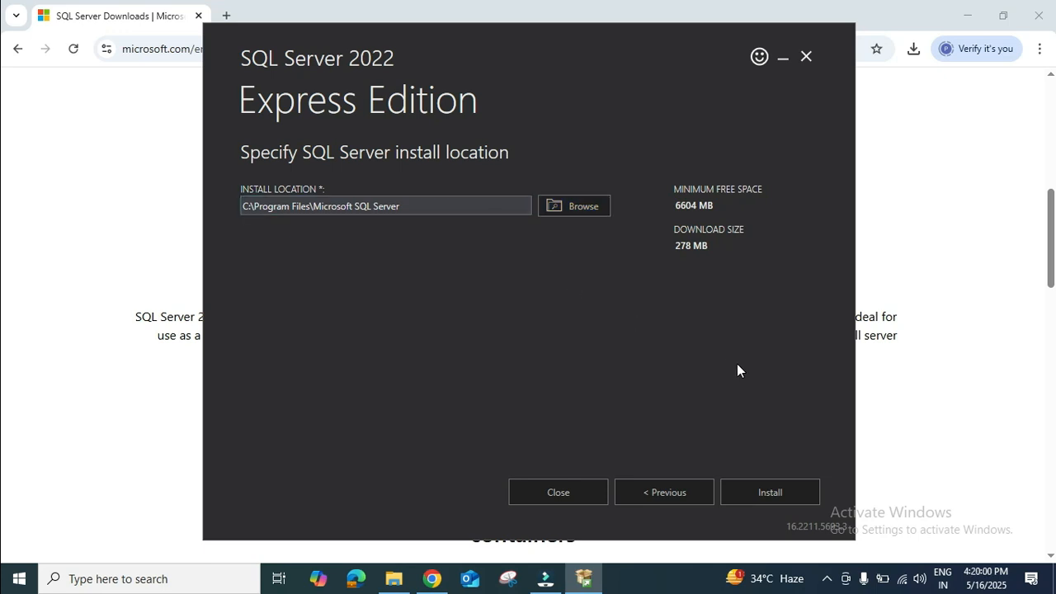
drag(711, 246, 666, 247)
click(700, 246)
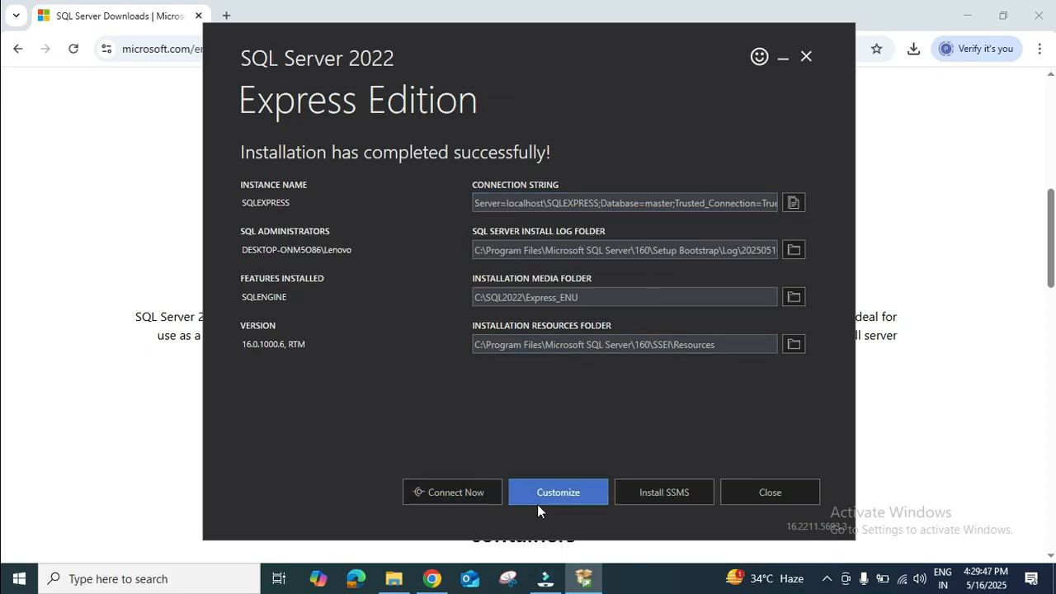
Step: Open the SSMS download page and download SQL Server Management Studio (SSMS) 20.2.1
click(686, 491)
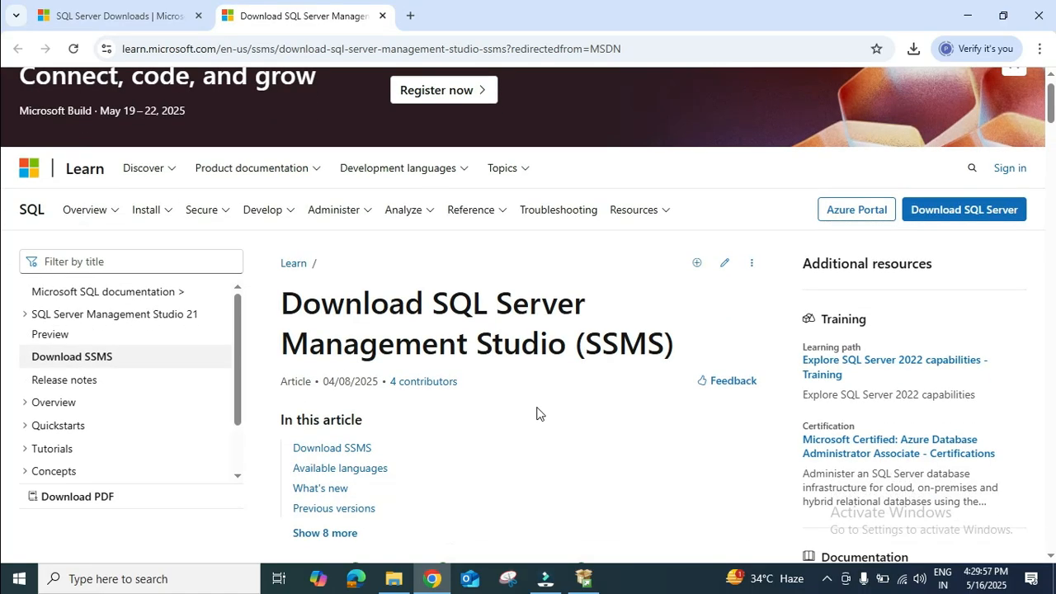
scroll(537, 413, down, 6)
scroll(538, 412, down, 2)
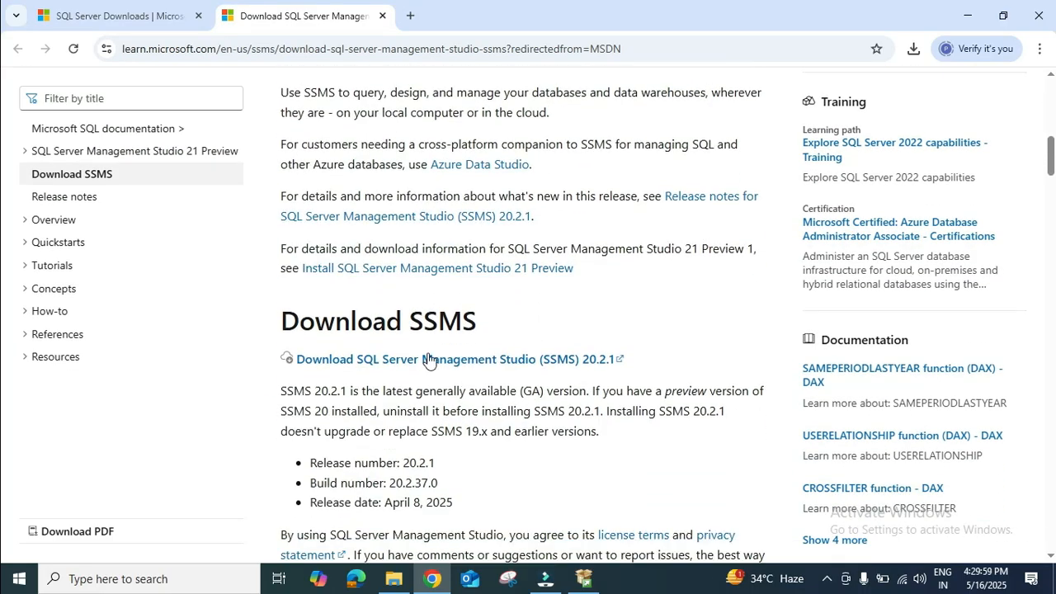
drag(284, 326, 495, 321)
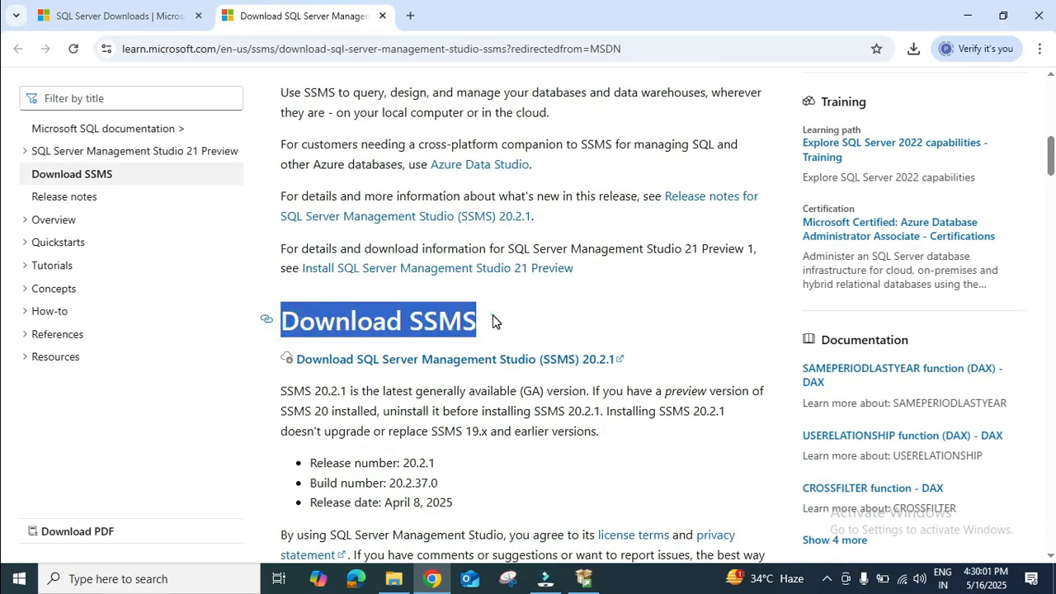
click(495, 320)
click(451, 360)
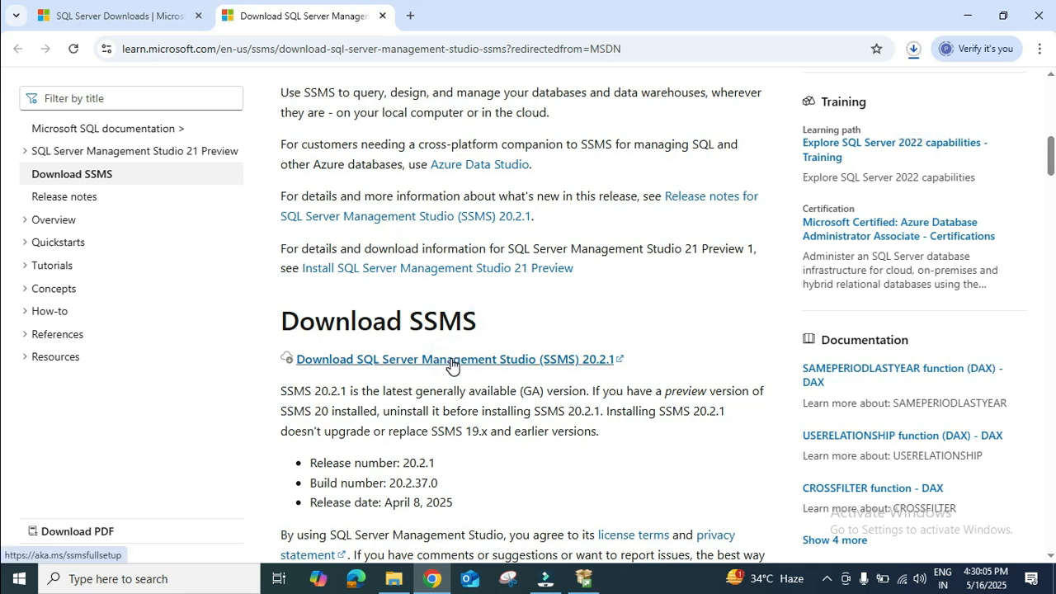
Step: Open the downloaded SSMS-Setup-ENU (1).exe from its download folder
click(914, 49)
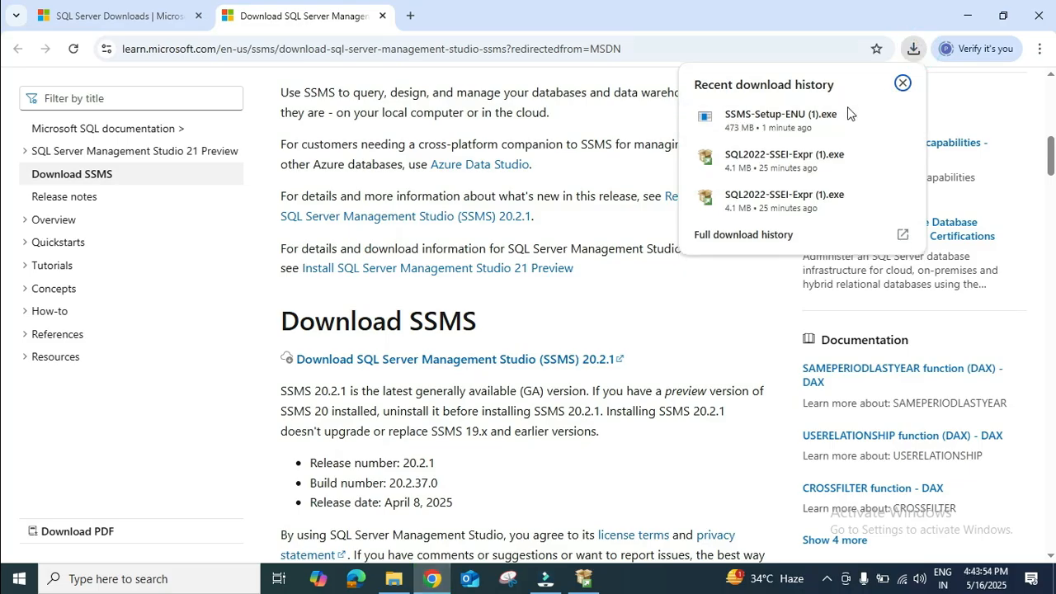
mouse_move(838, 121)
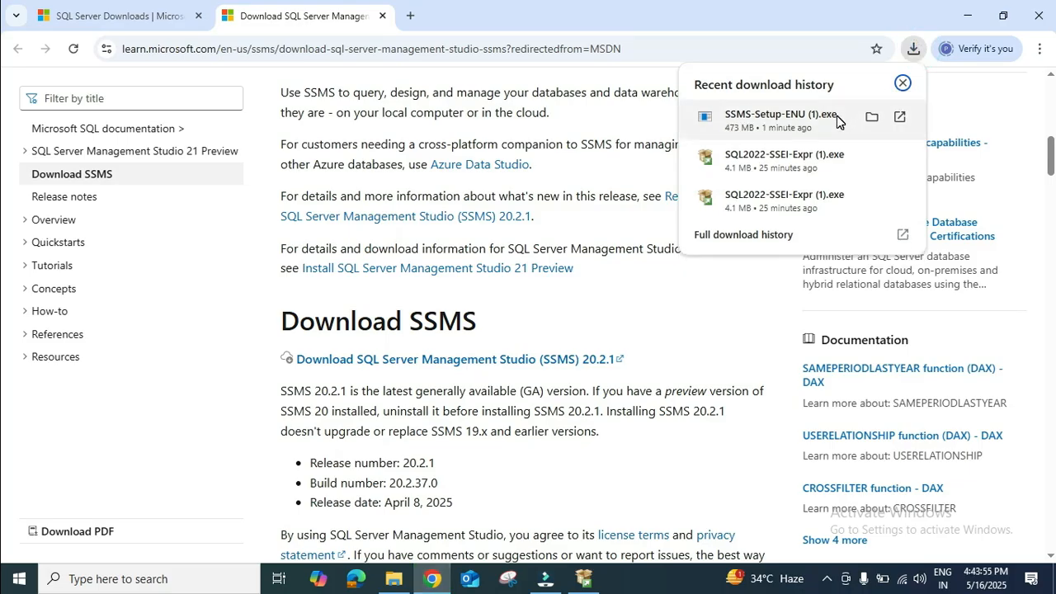
click(881, 121)
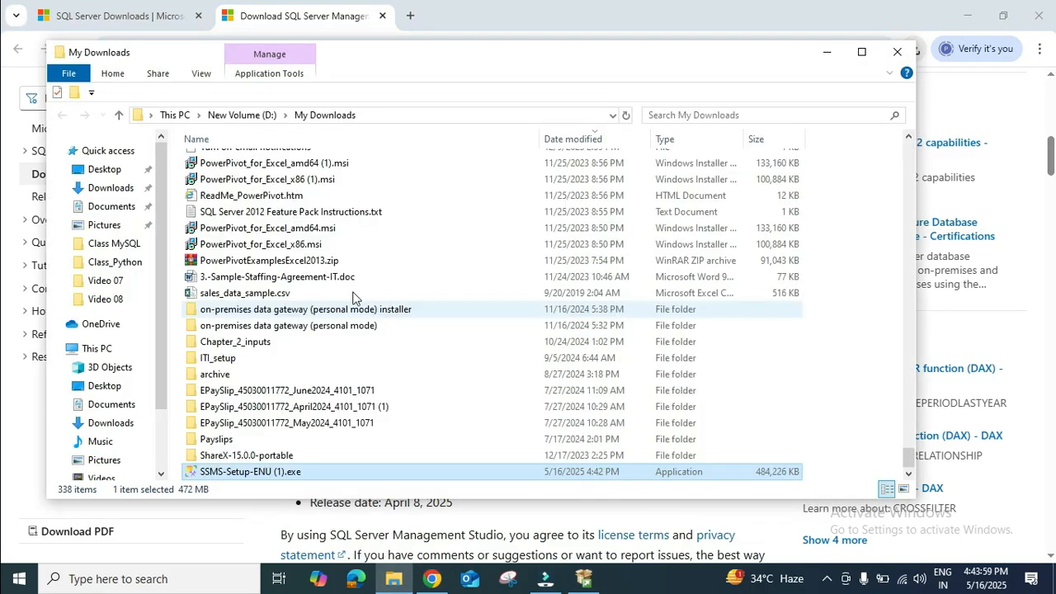
scroll(328, 227, up, 6)
scroll(328, 227, down, 6)
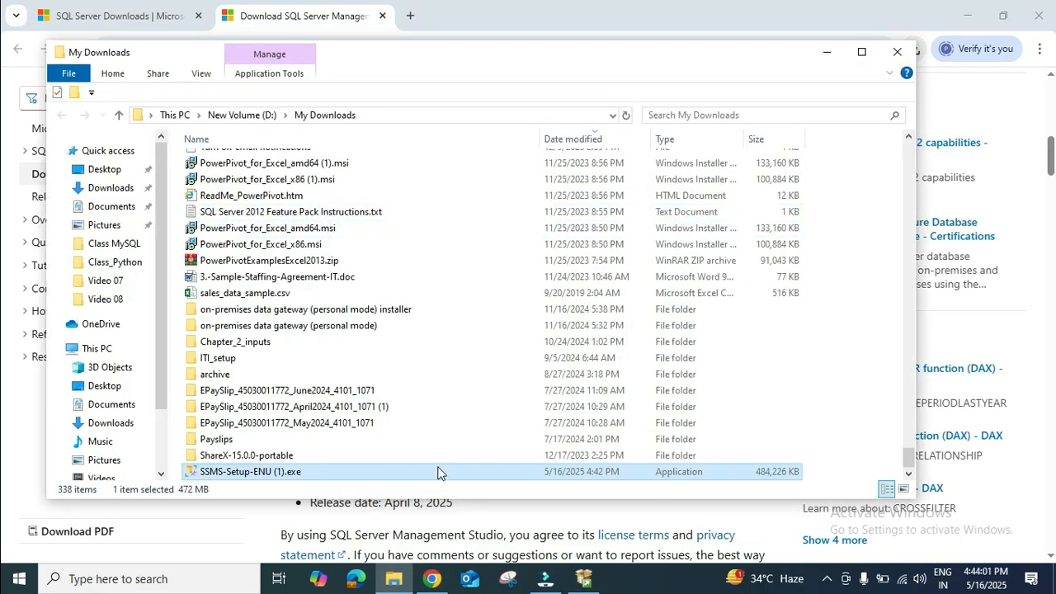
double_click(284, 473)
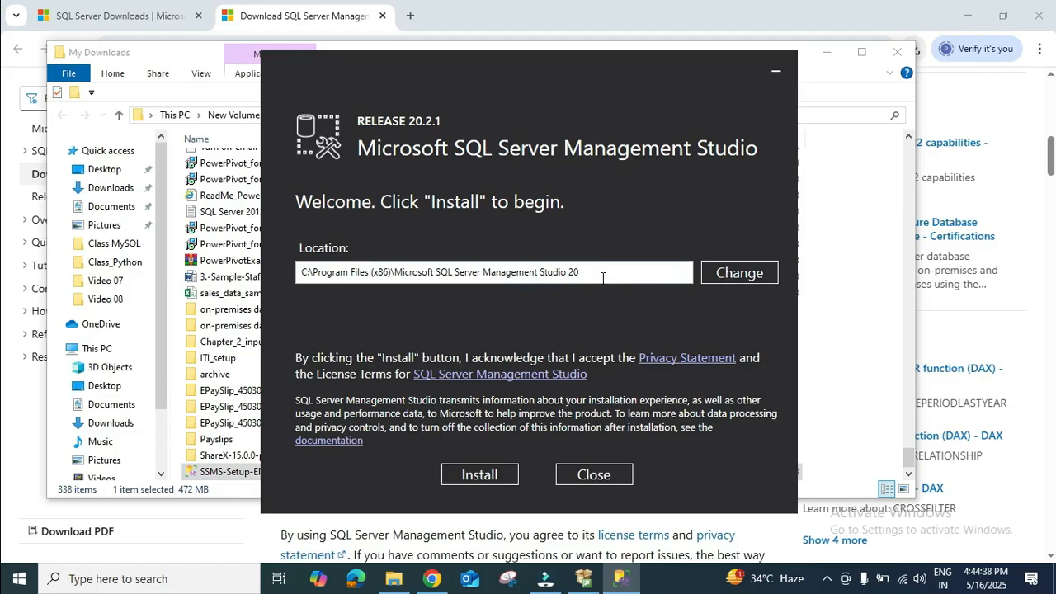
Step: Install SSMS 20.2.1 at the default location and close the setup when done
click(507, 474)
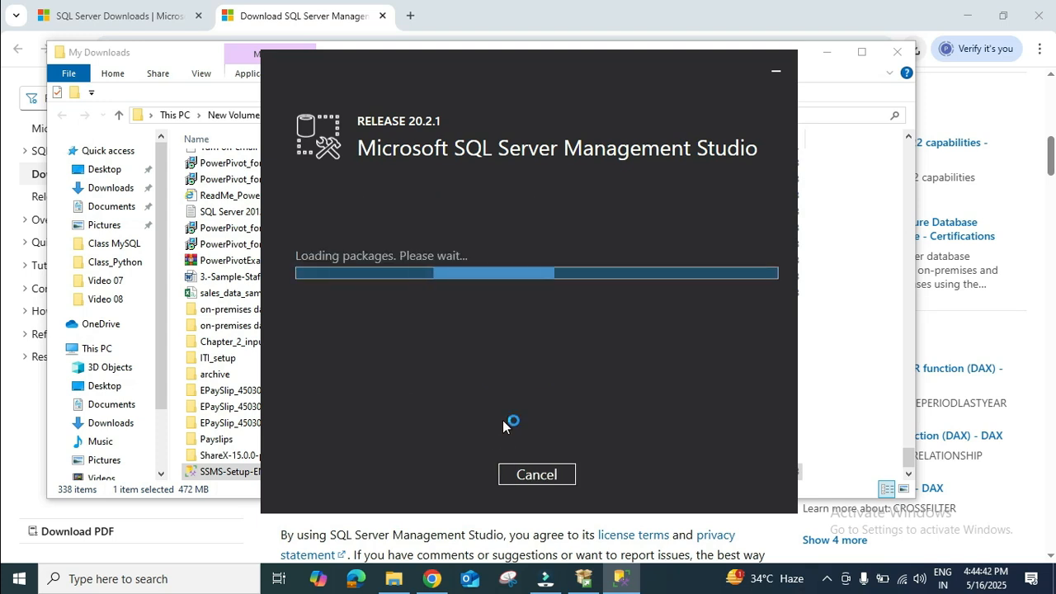
click(478, 401)
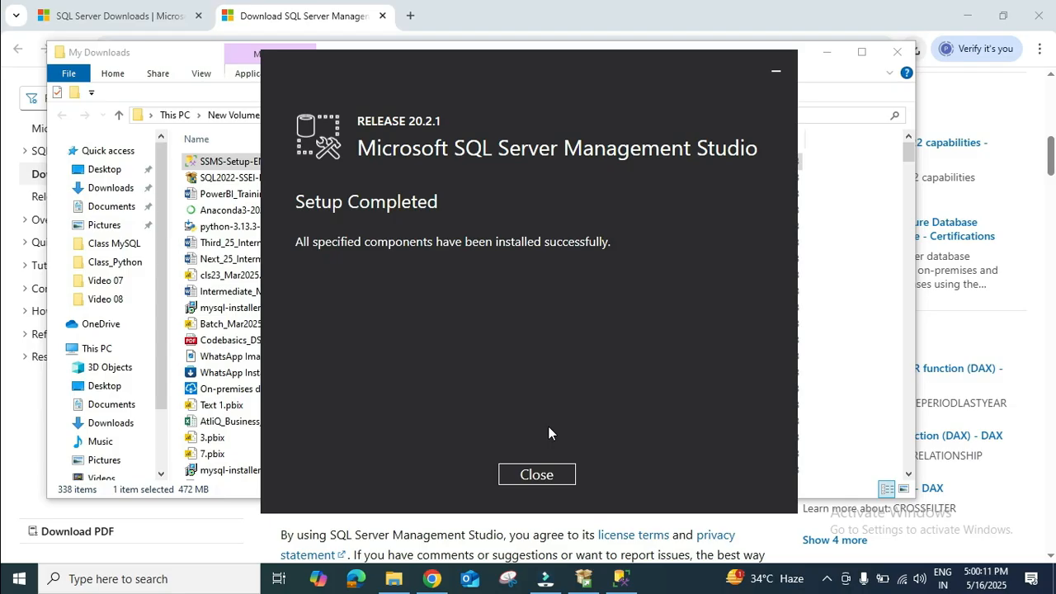
click(536, 475)
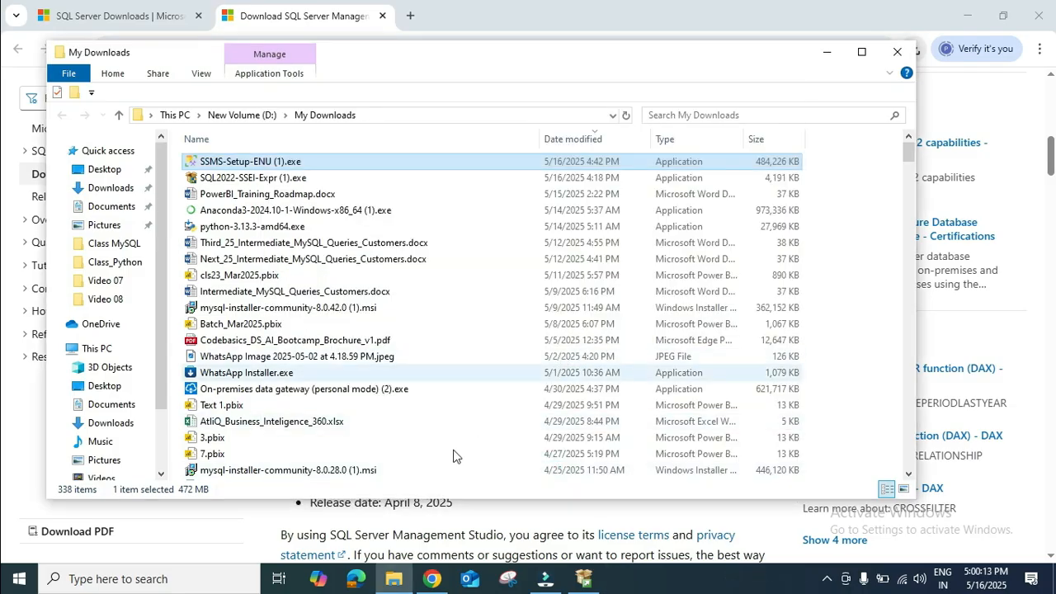
Step: Minimize the open windows and launch SQL Server Management Studio 20 through Windows search for "sql serv"
click(827, 52)
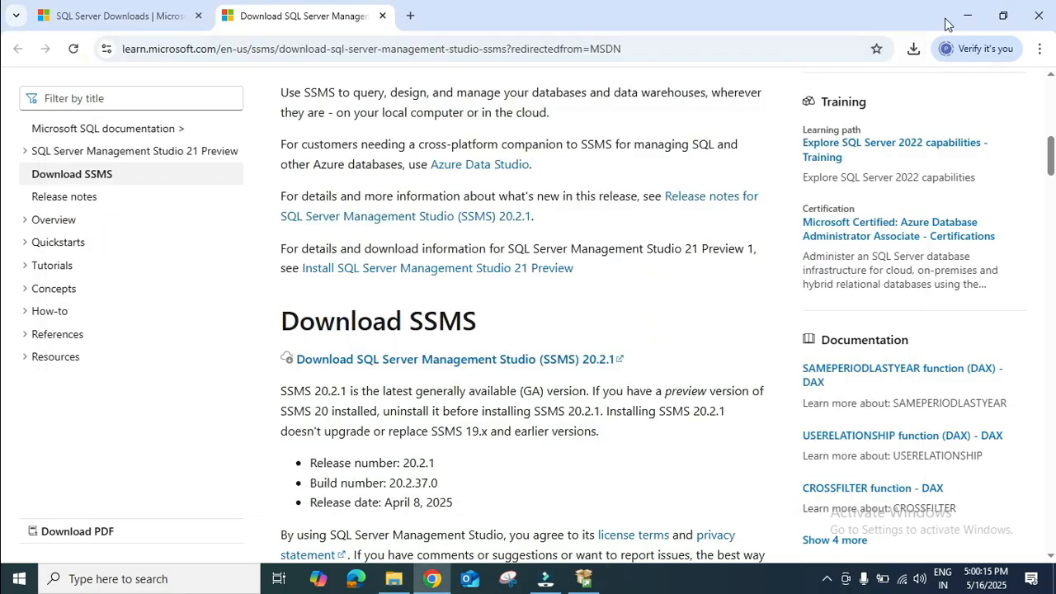
click(967, 16)
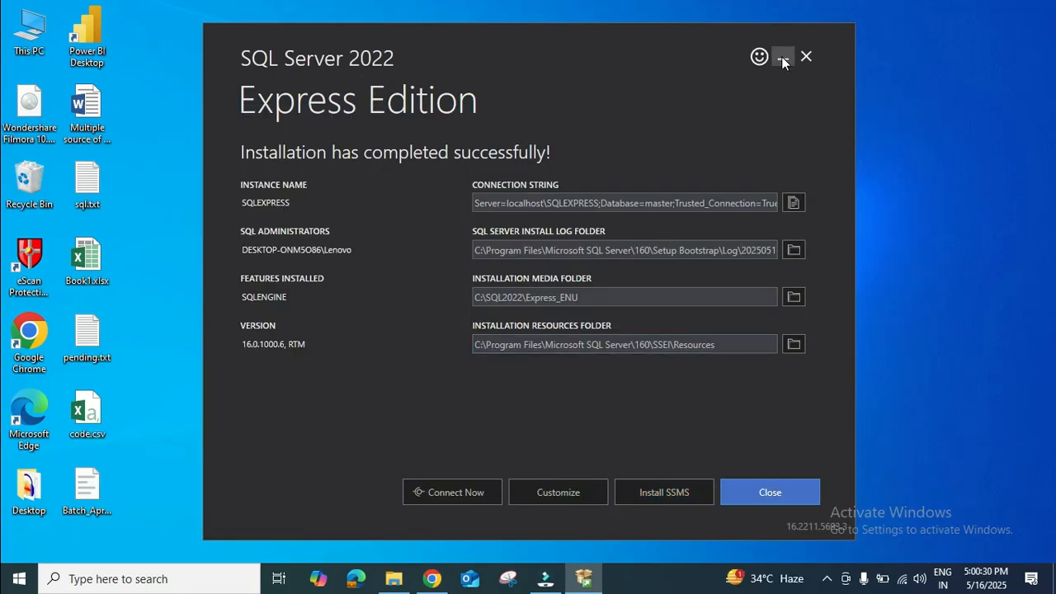
click(783, 59)
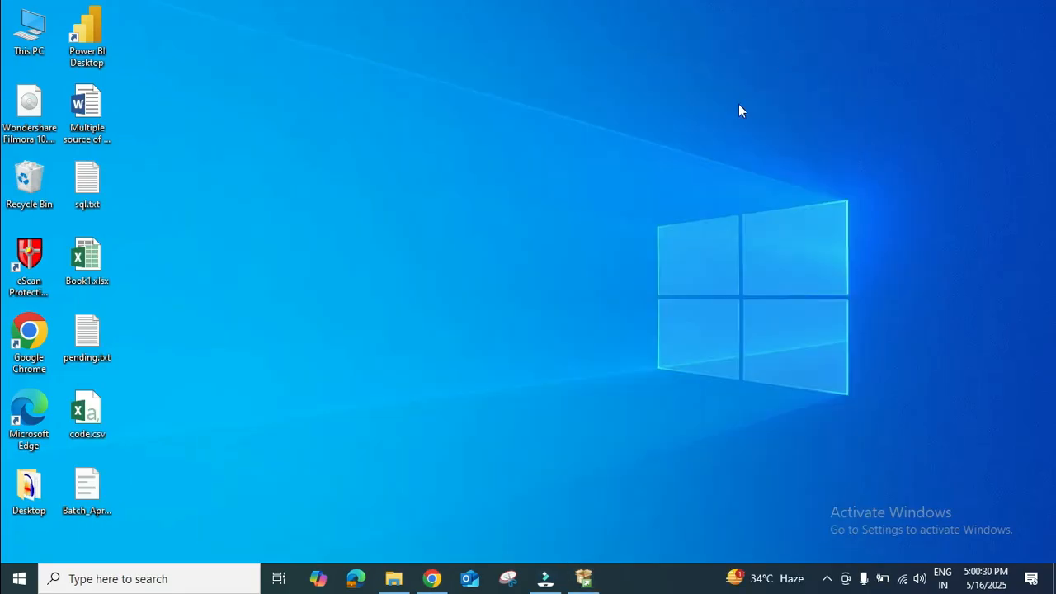
click(172, 580)
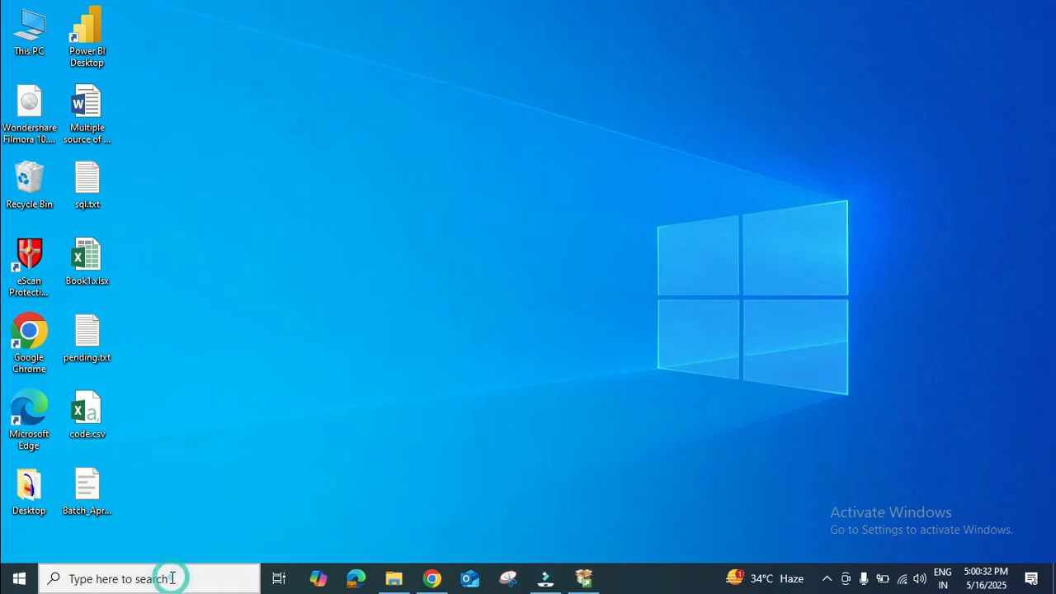
text(sql )
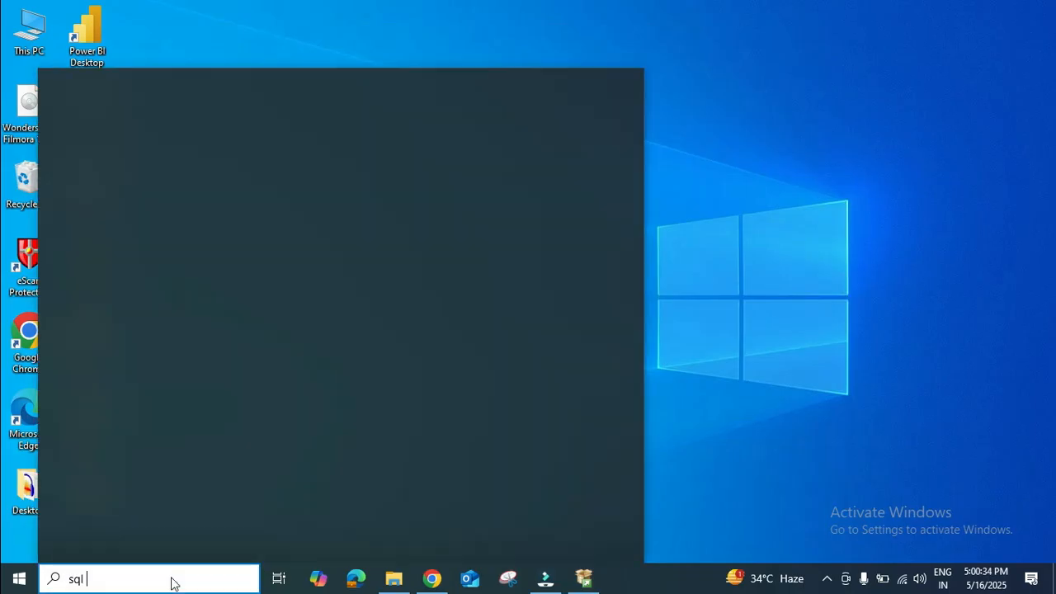
text(se)
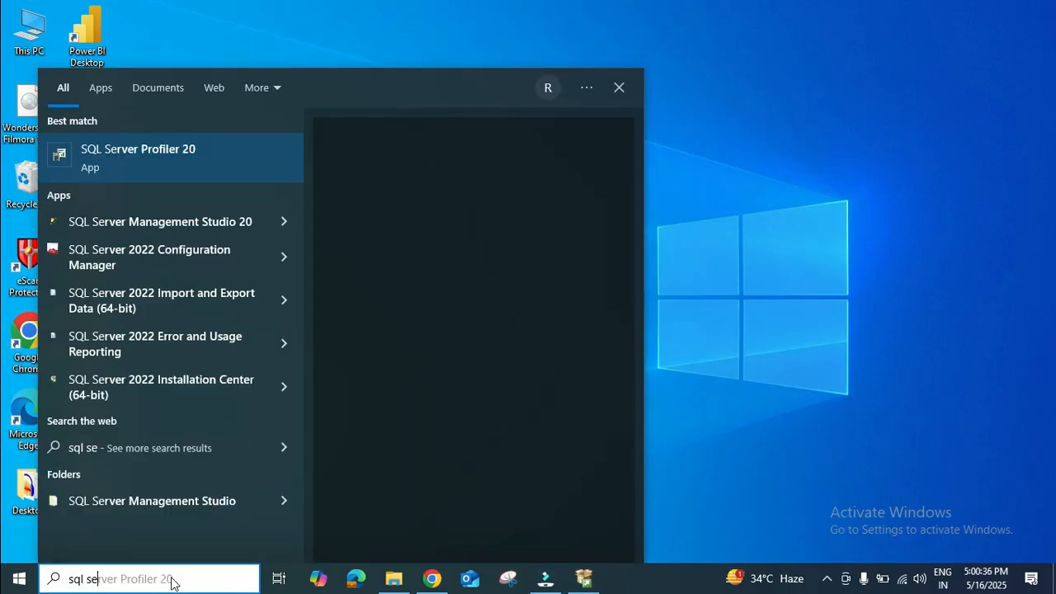
text(rv)
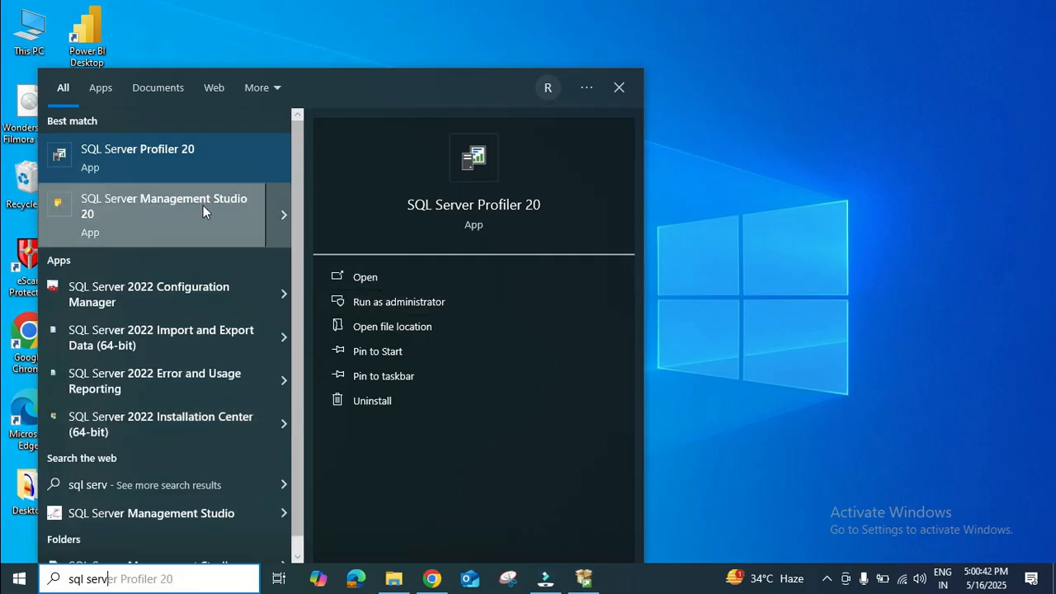
click(284, 211)
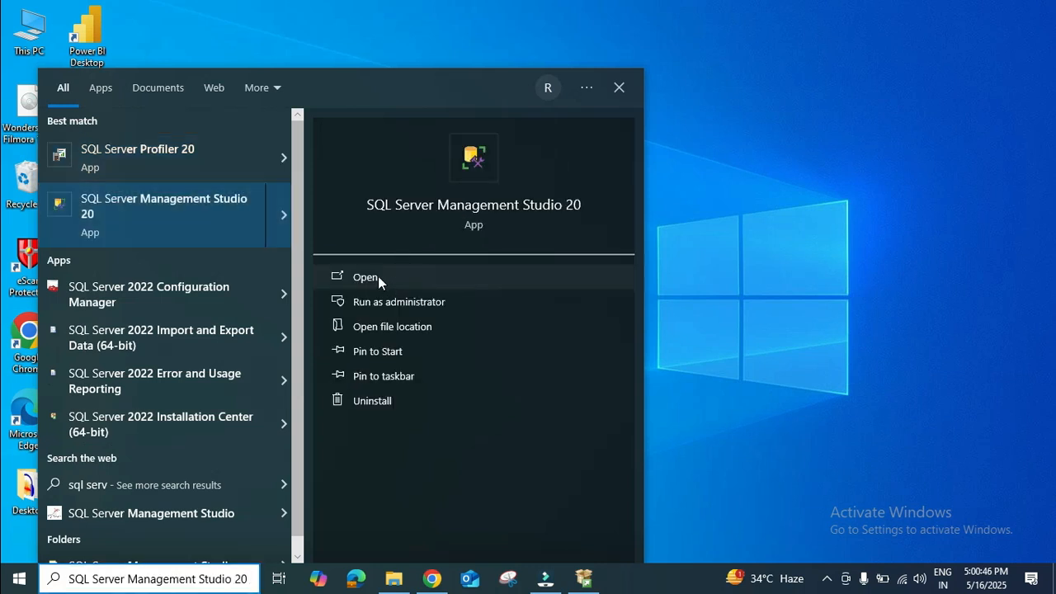
click(378, 281)
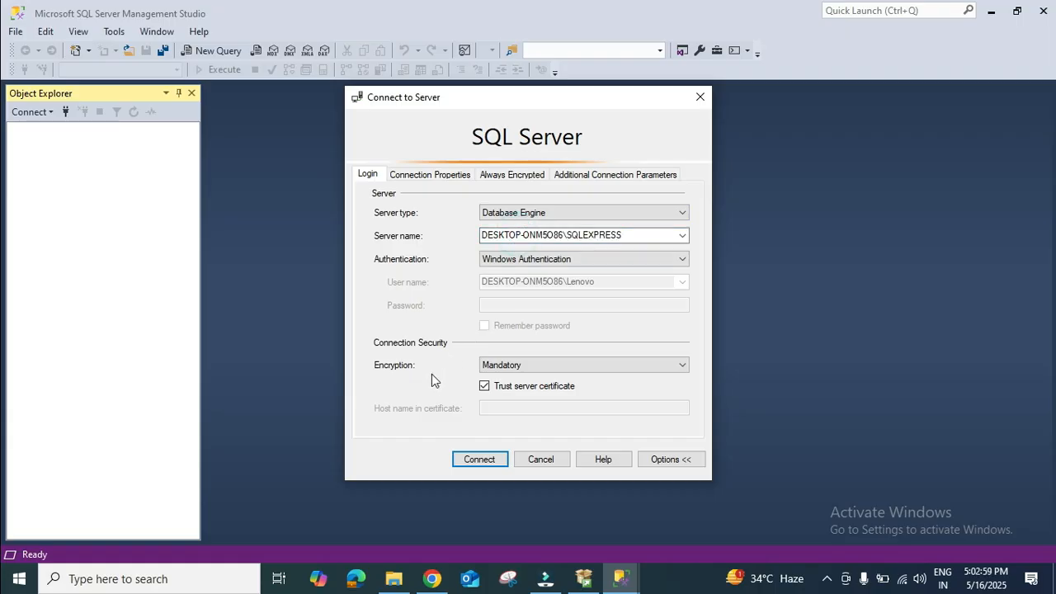
Step: Connect to the local SQLEXPRESS Database Engine with Windows Authentication and a trusted server certificate
click(506, 369)
click(507, 379)
click(479, 459)
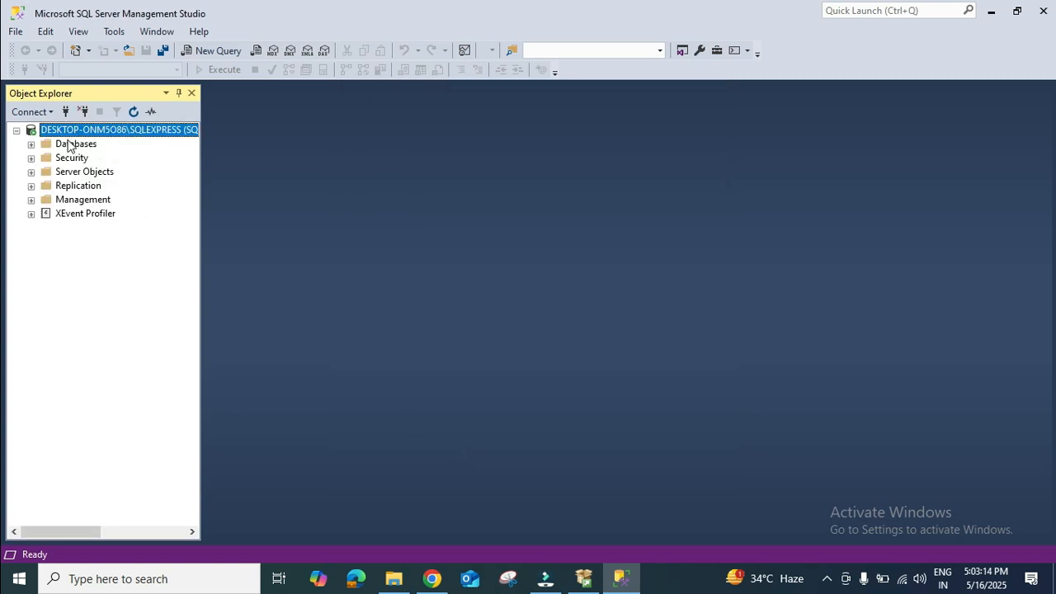
Step: Expand Databases, System Databases and the master database in Object Explorer, and open a new query window
click(31, 144)
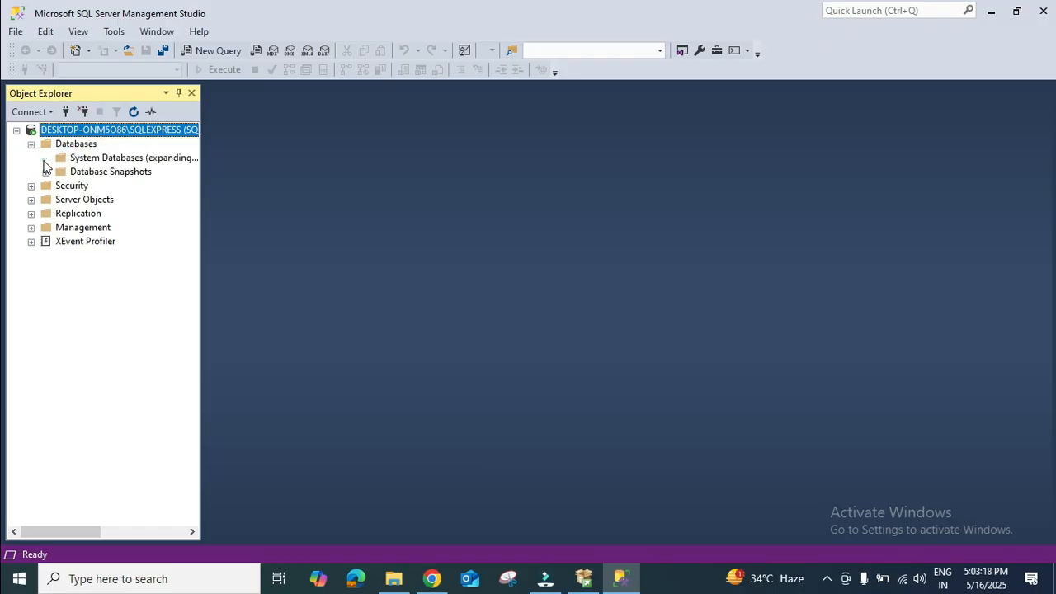
click(45, 158)
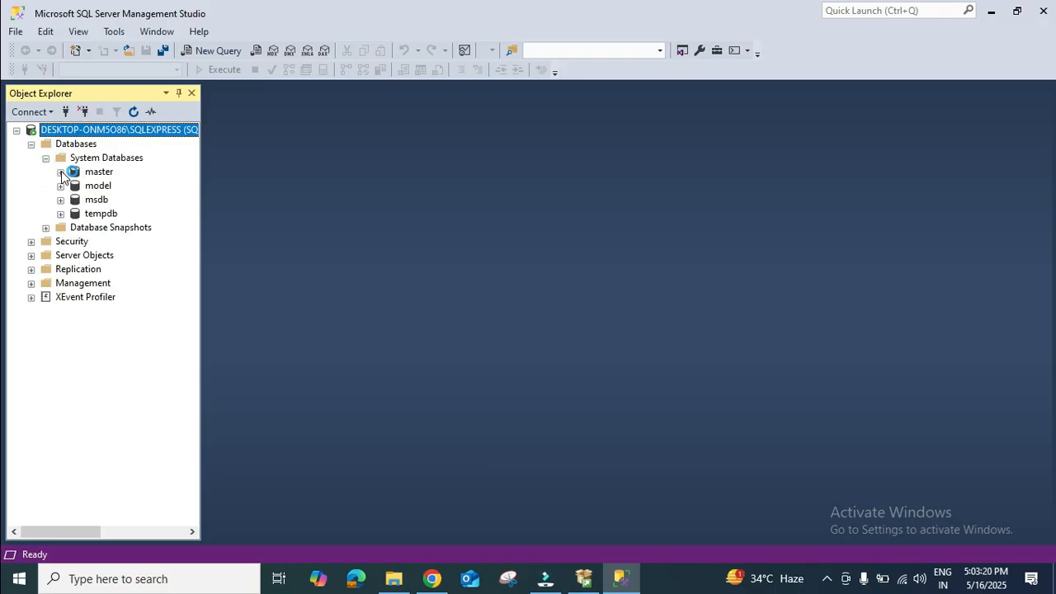
click(59, 172)
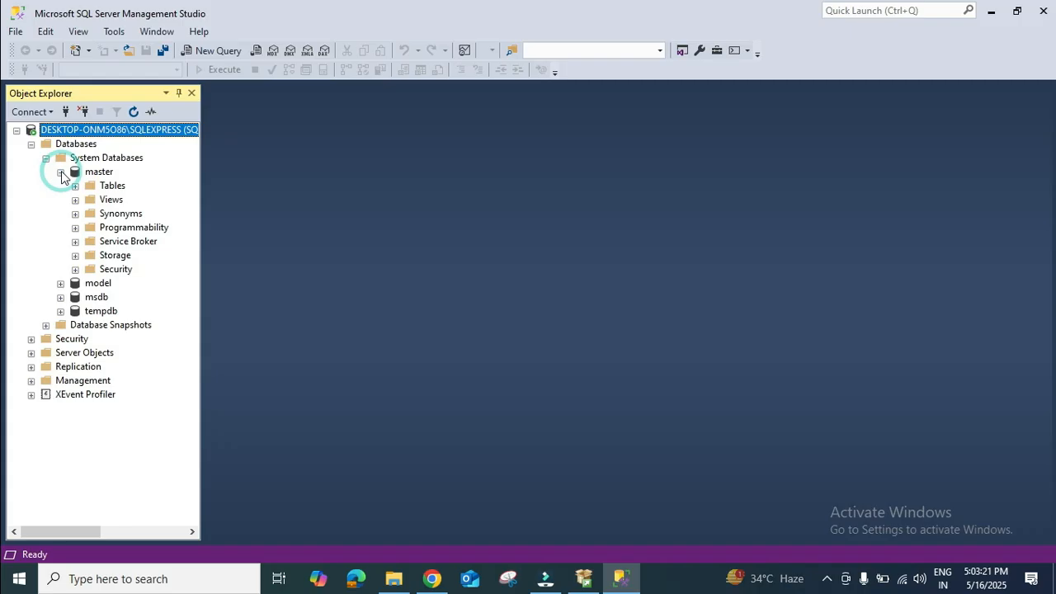
click(222, 51)
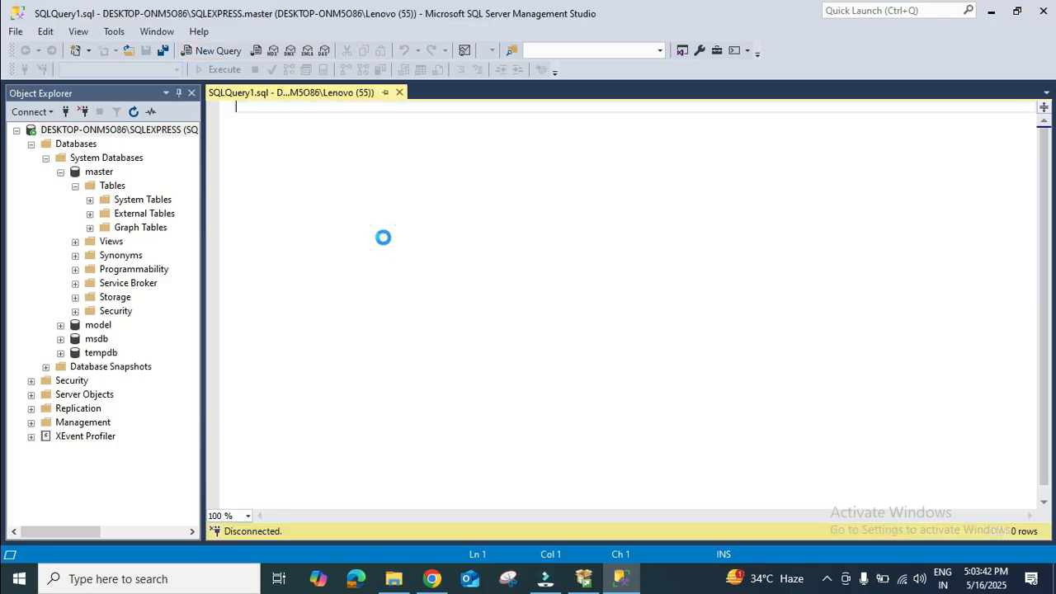
Step: Write the statement "create database clout_saasdb" in the query window, select it and execute it
click(341, 111)
text(cre)
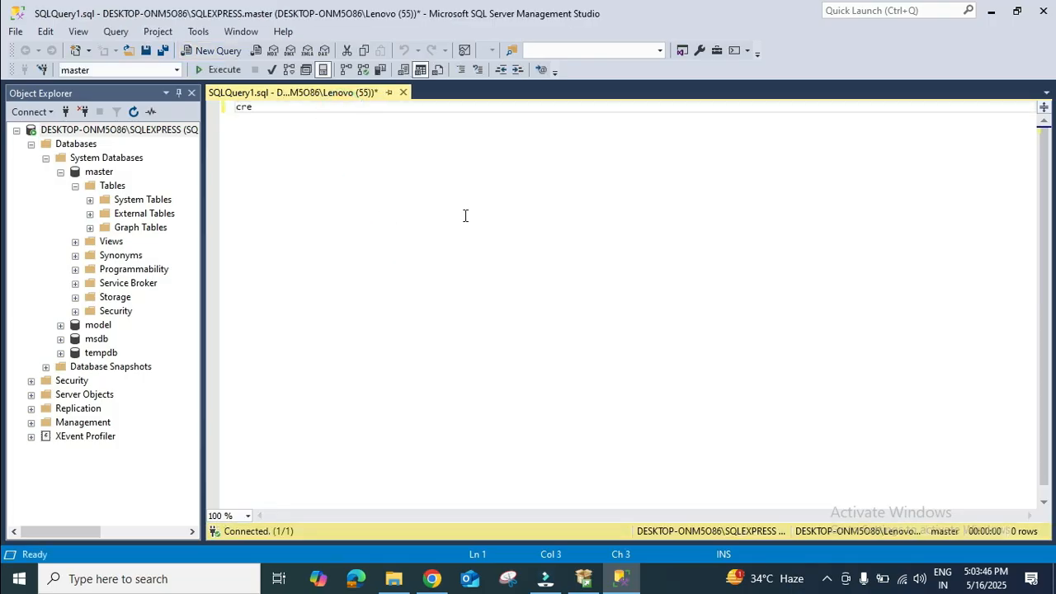
text(ate aatabase clout)
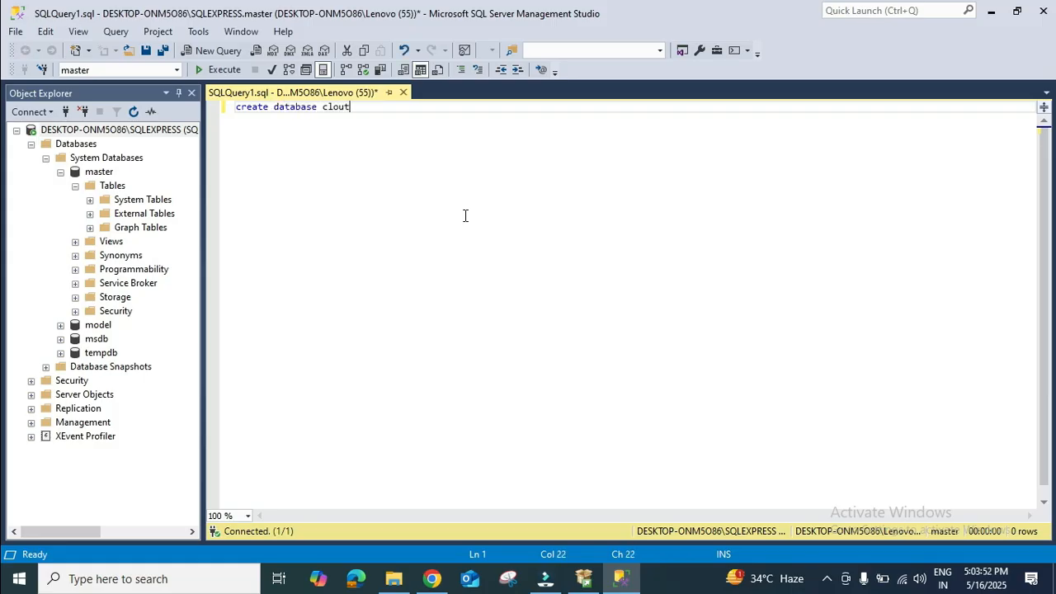
text(_saasdb;)
drag(459, 108, 95, 103)
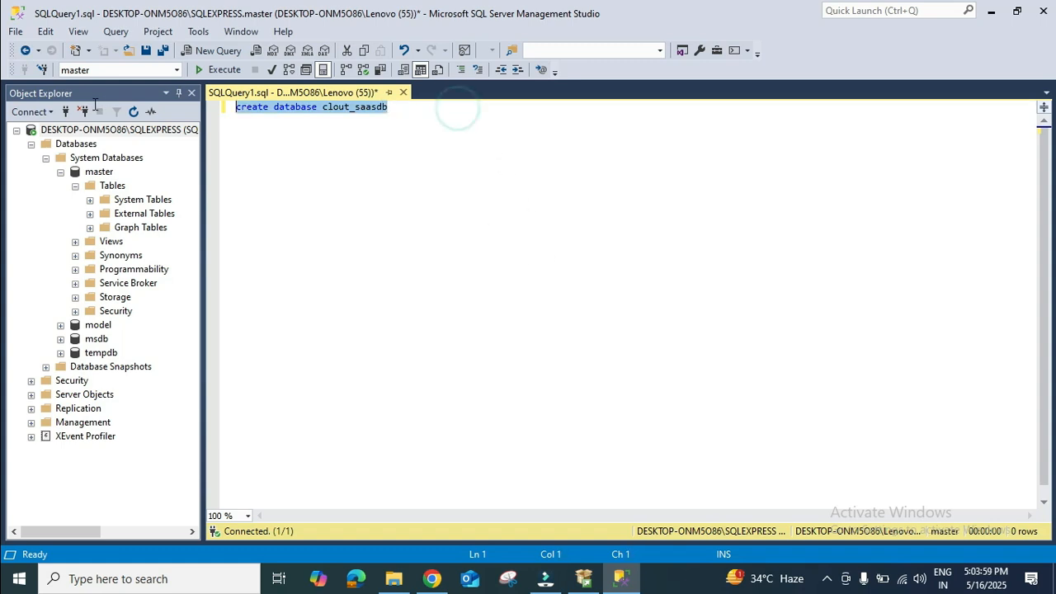
click(223, 70)
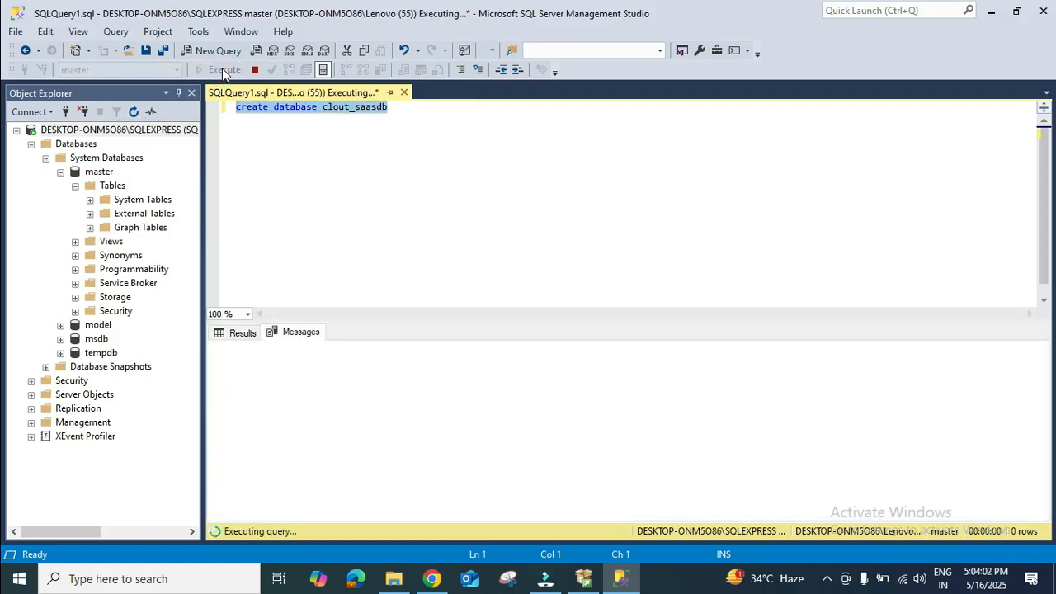
click(356, 371)
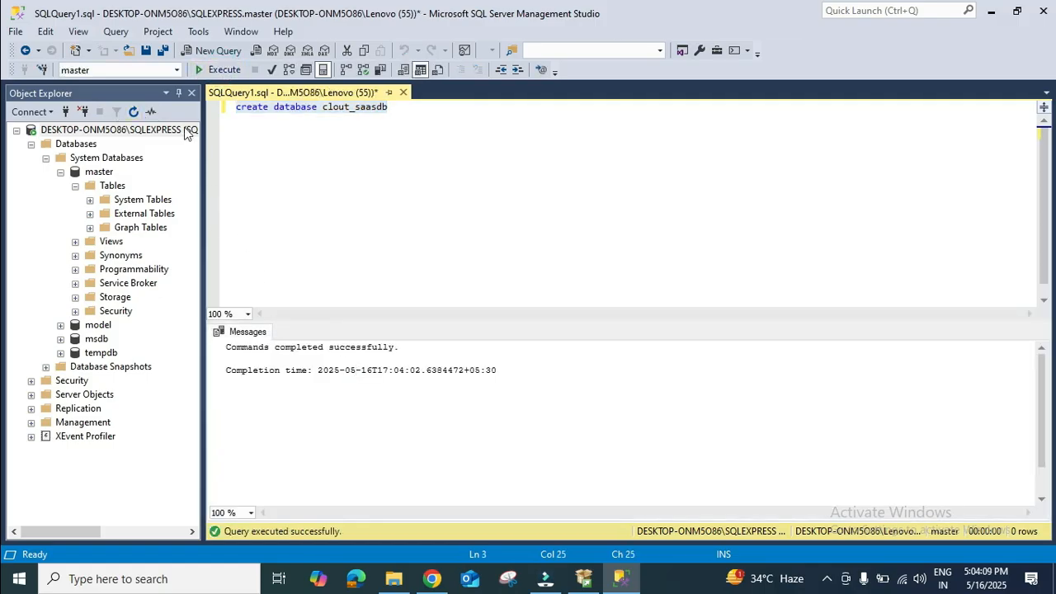
Step: Refresh Object Explorer and expand Databases to locate the new clout_saasdb database
click(137, 112)
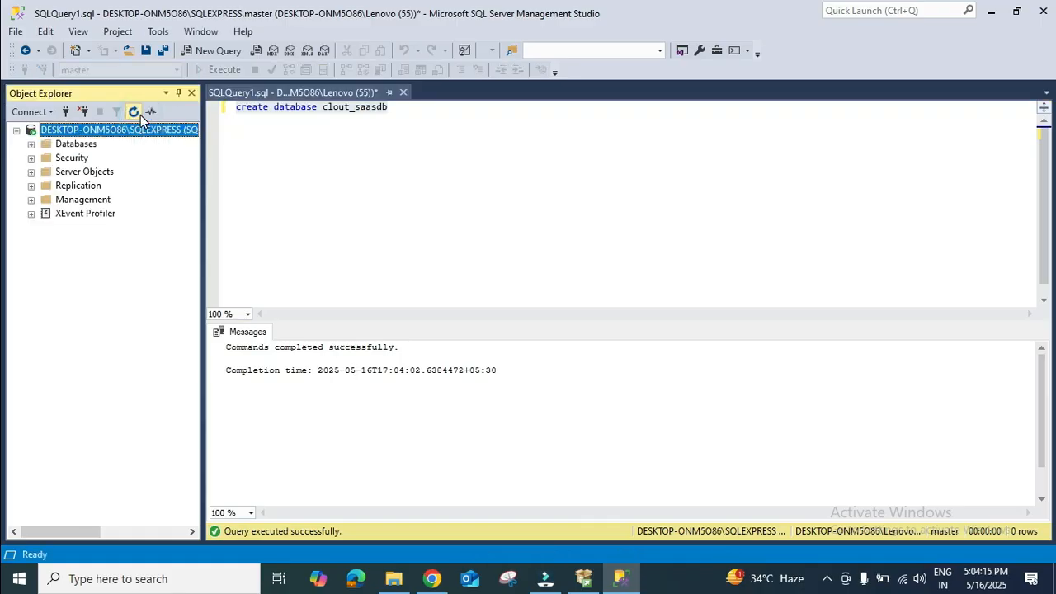
click(30, 143)
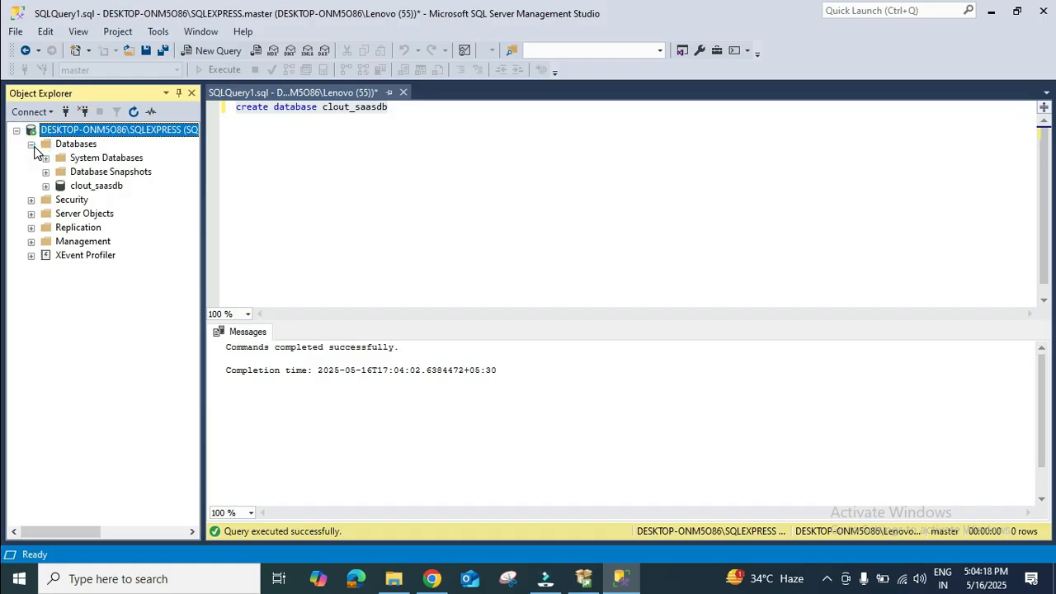
click(76, 188)
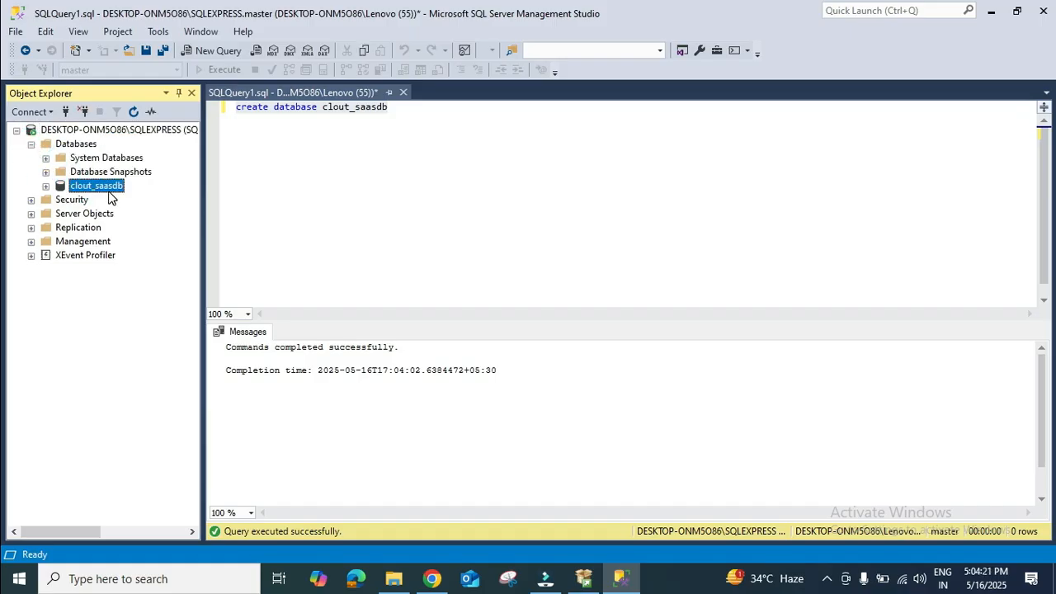
click(323, 190)
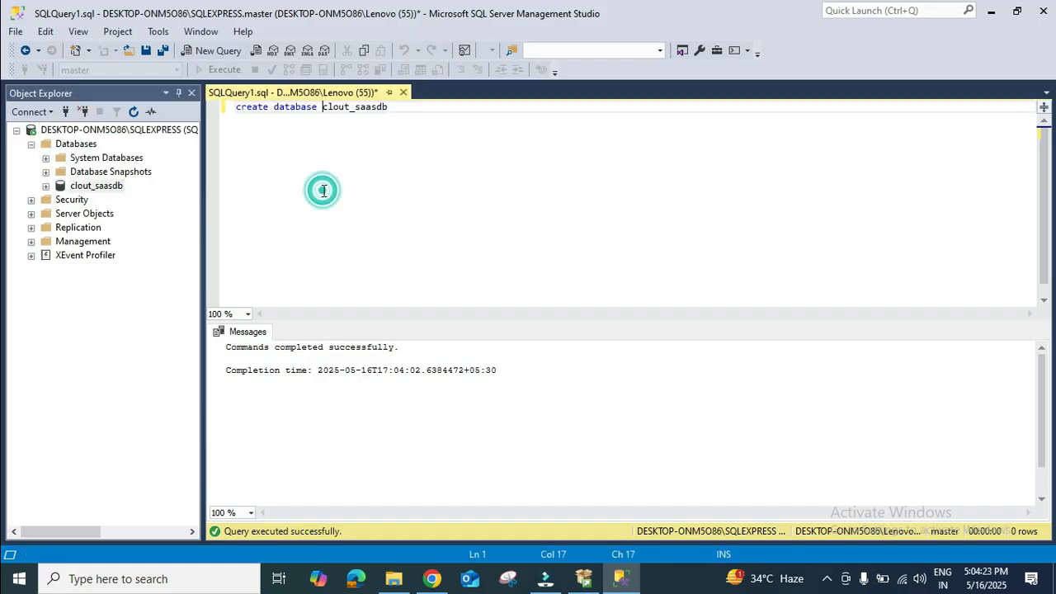